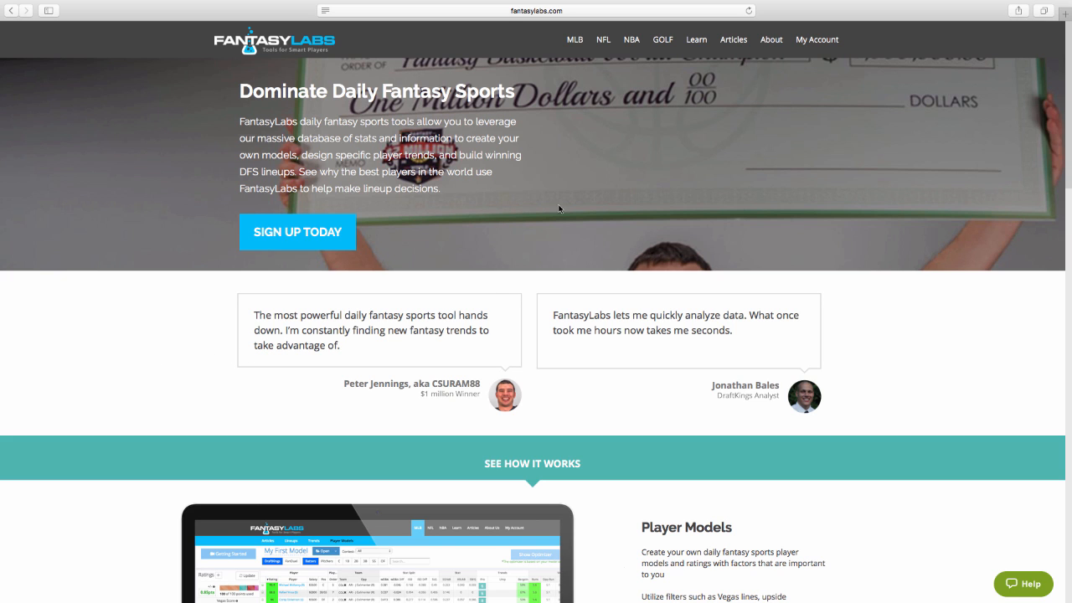
Open the golf player models page and check the CSURAM88 Model's +/- points.
left_click(661, 45)
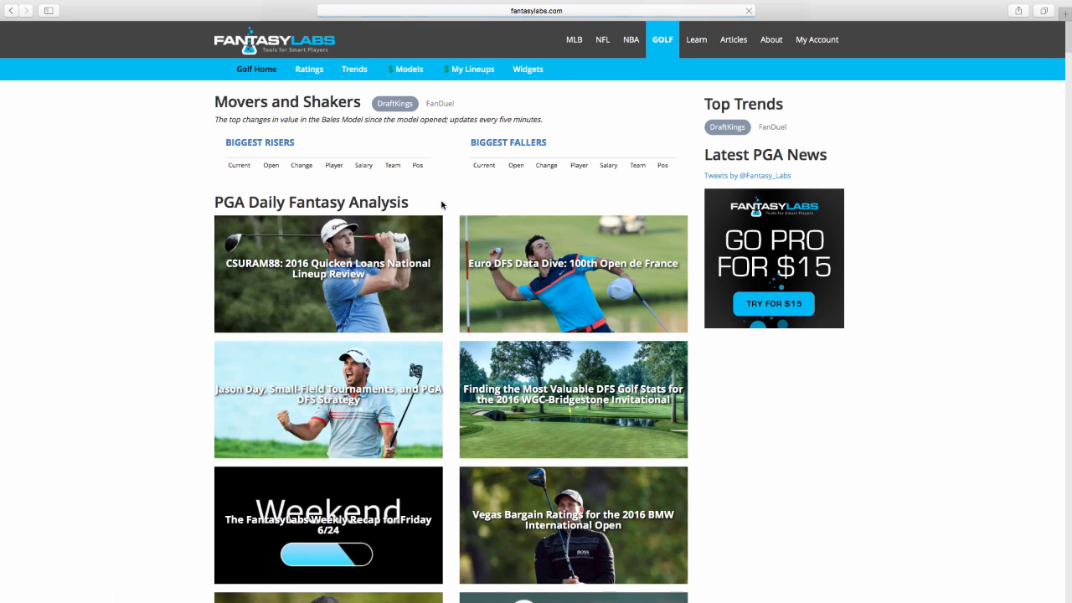
left_click(407, 72)
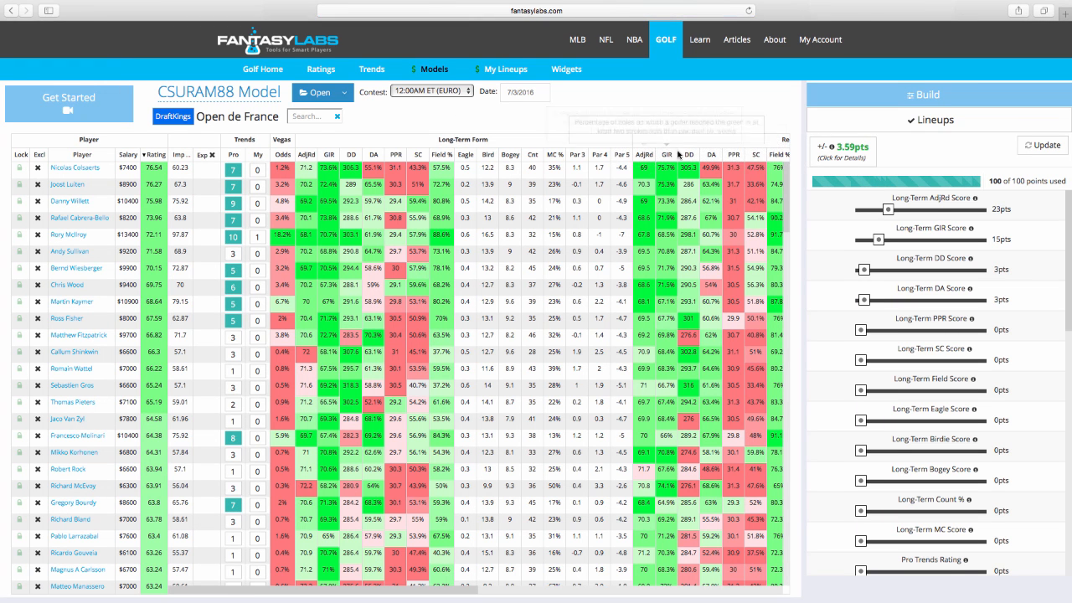
mouse_move(859, 172)
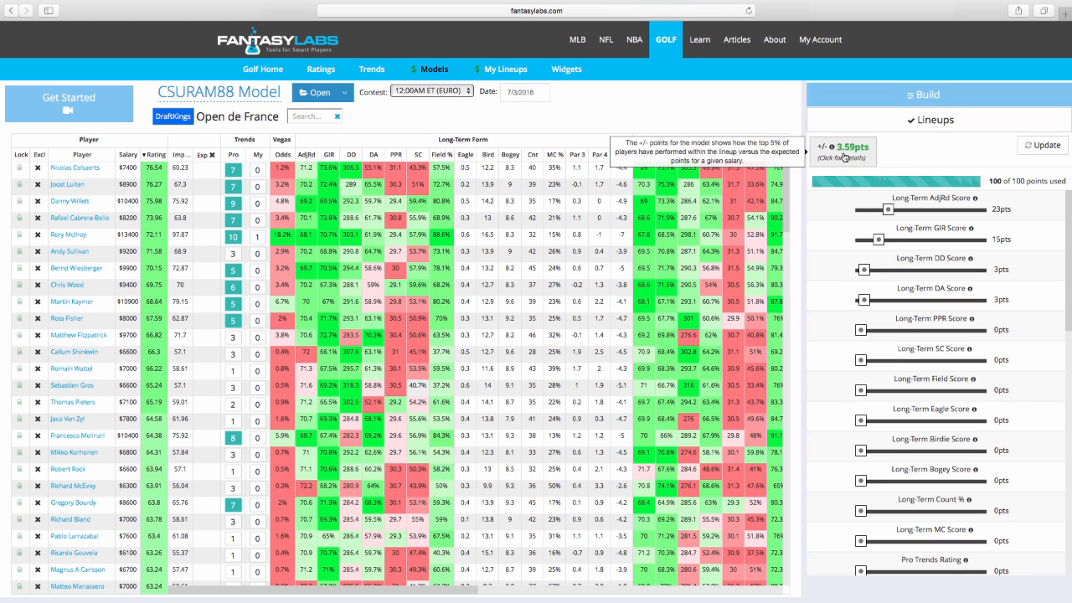
Open the saved Colin Davy Model and the Bales Model in turn to compare their +/- points and factor weights.
left_click(344, 92)
left_click(332, 137)
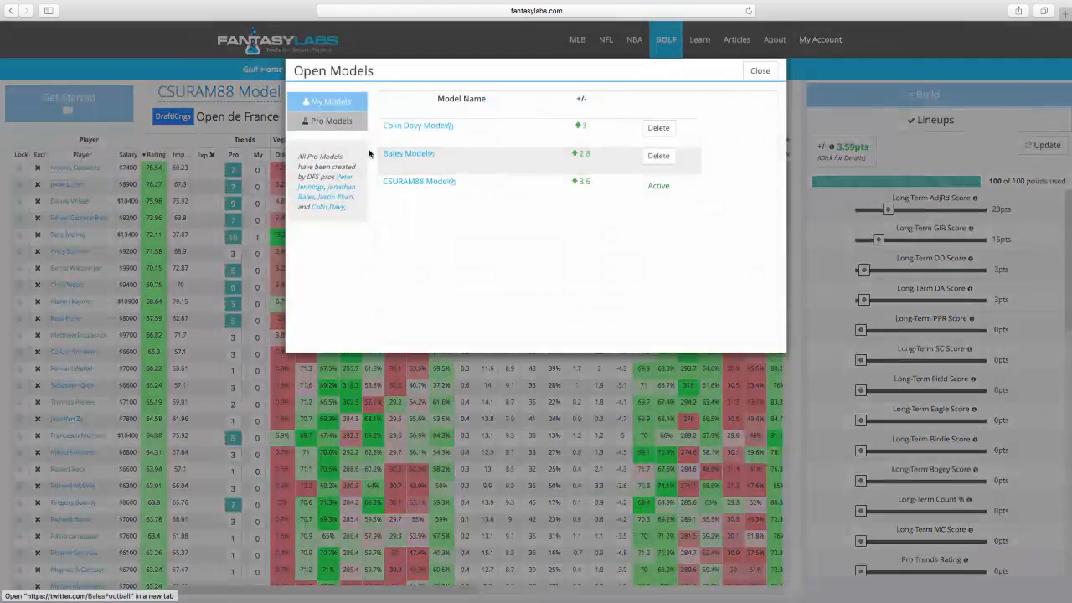
left_click(415, 140)
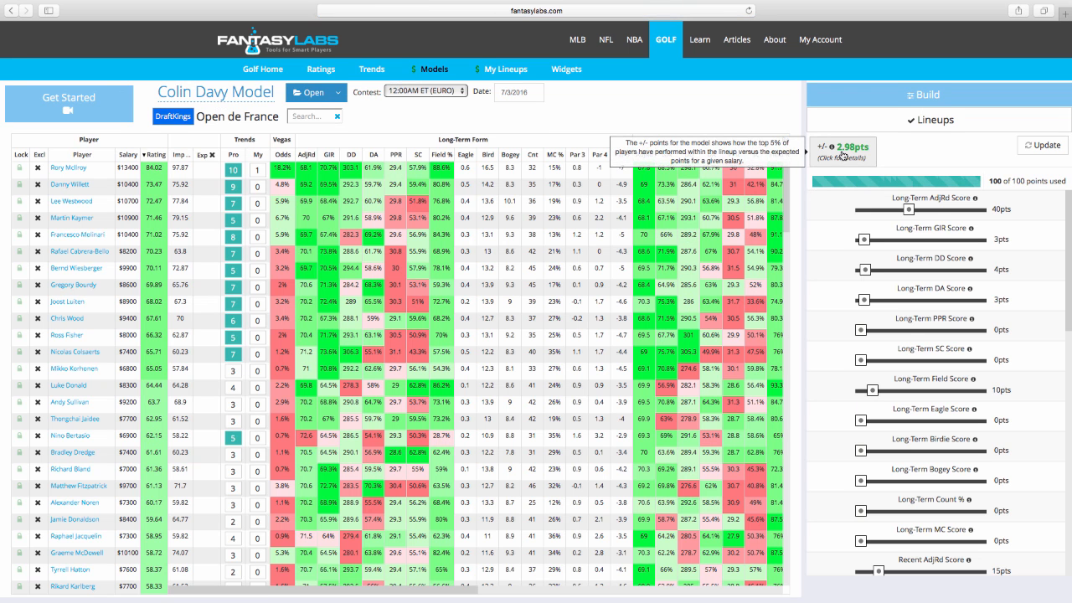
left_click(342, 98)
left_click(315, 137)
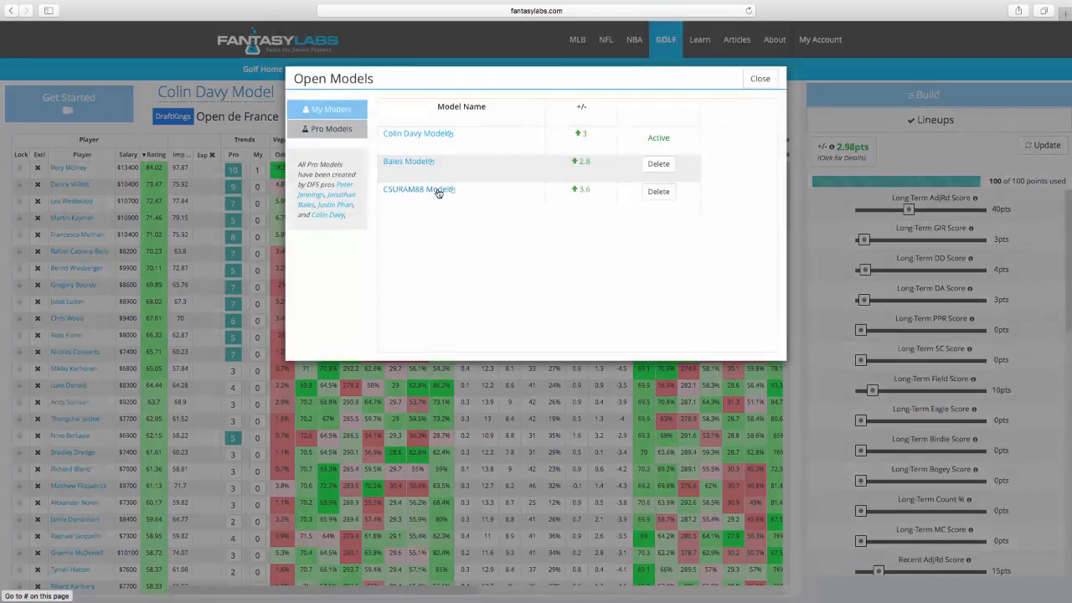
left_click(413, 167)
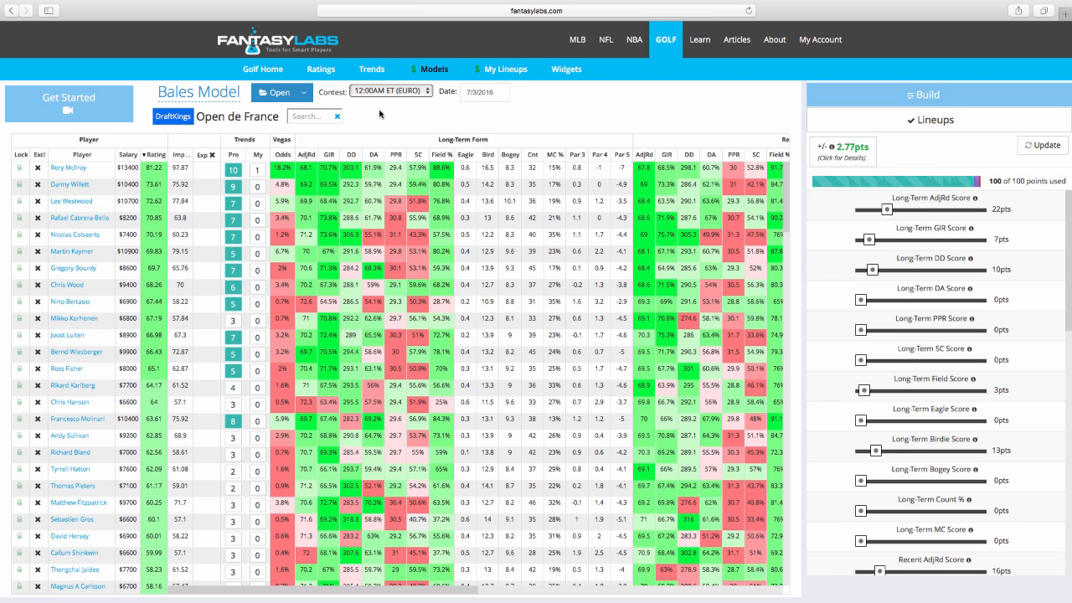
Add a new player model named "Course History".
left_click(306, 94)
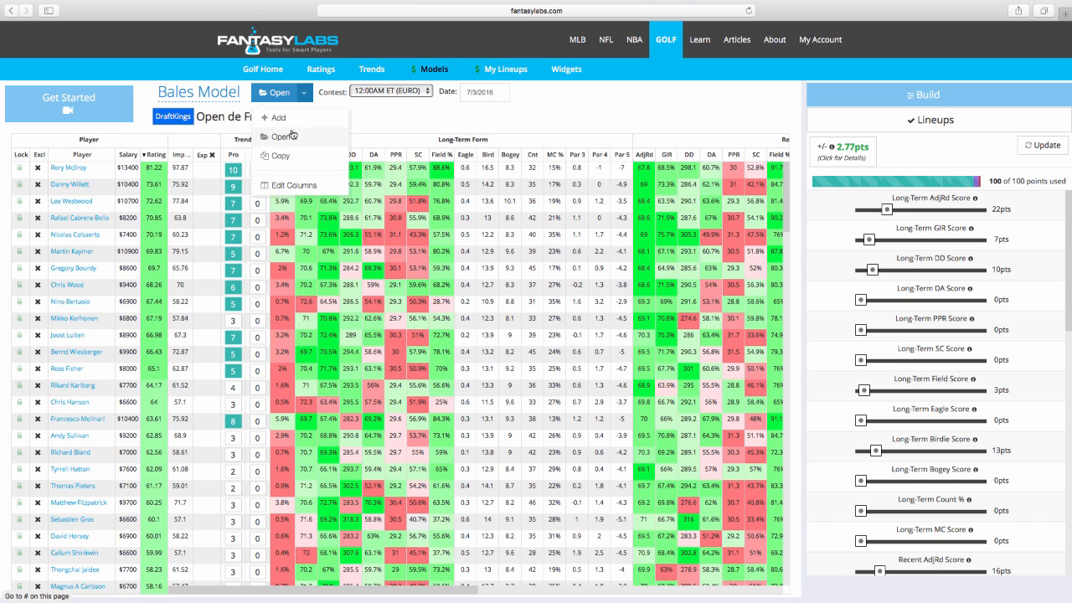
left_click(278, 118)
left_click(346, 147)
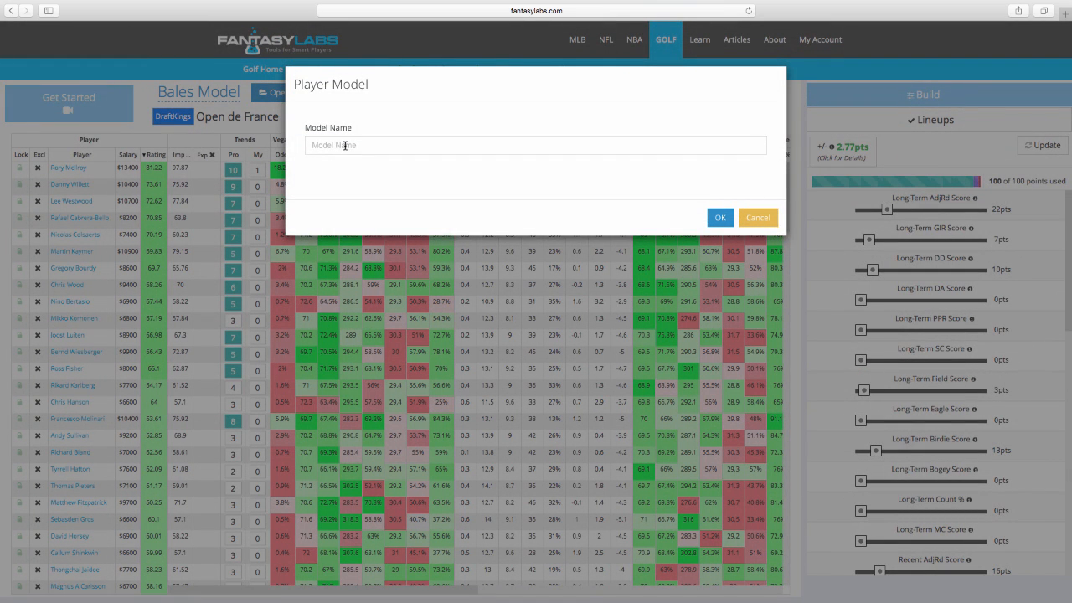
type("Course History")
left_click(719, 218)
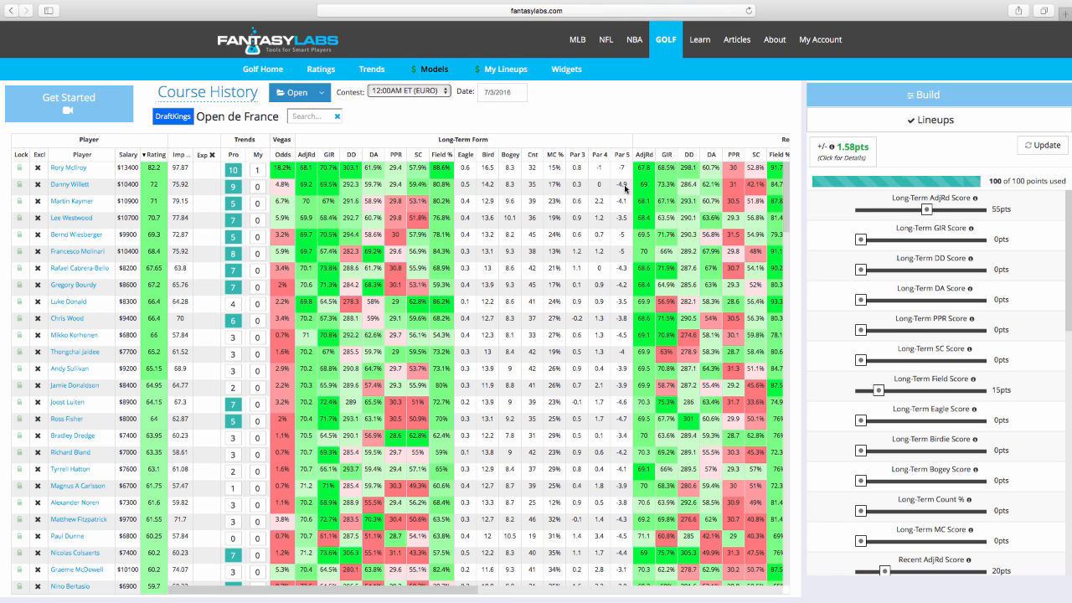
Reduce the Long-Term AdjRd, Long-Term Field, Recent AdjRd and Course AdjRd Score weights to 0 points.
left_click_drag(926, 209, 821, 232)
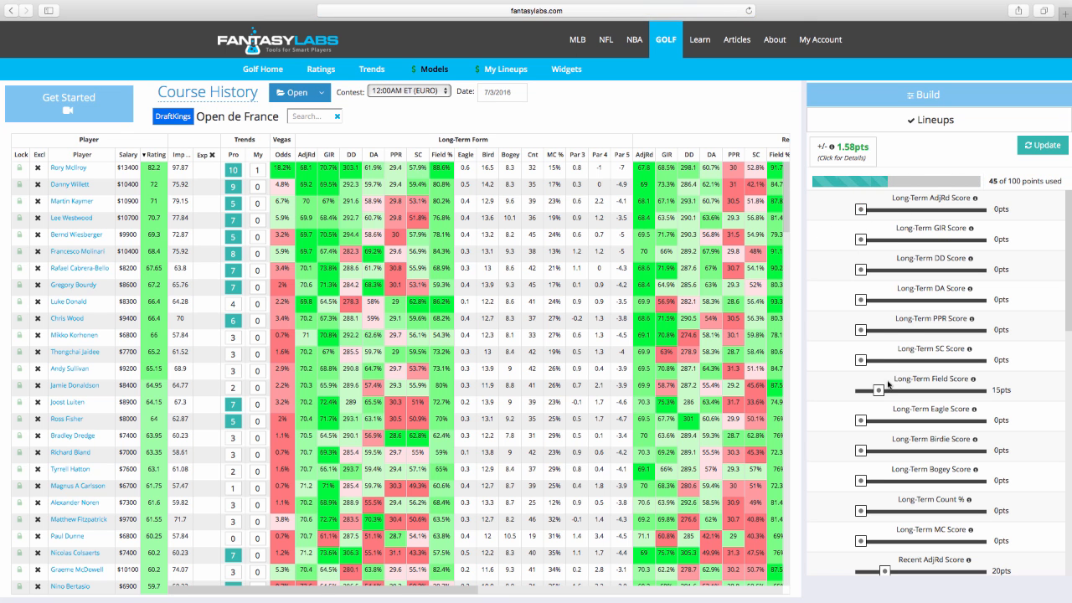
left_click_drag(878, 391, 837, 392)
scroll(880, 452, "down", 2)
left_click_drag(885, 526, 860, 526)
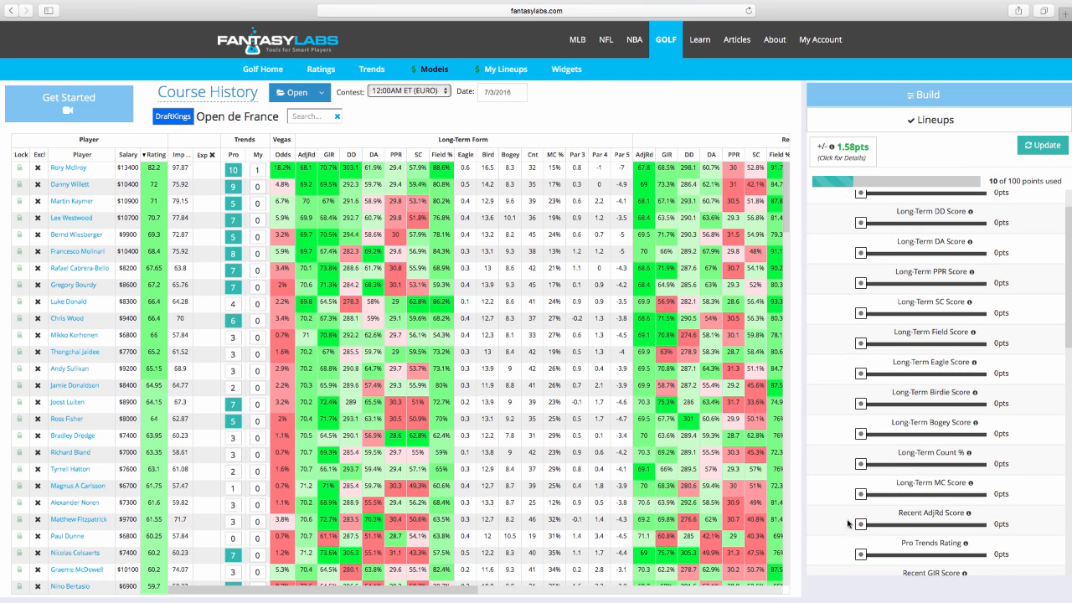
scroll(898, 524, "down", 8)
scroll(899, 521, "down", 15)
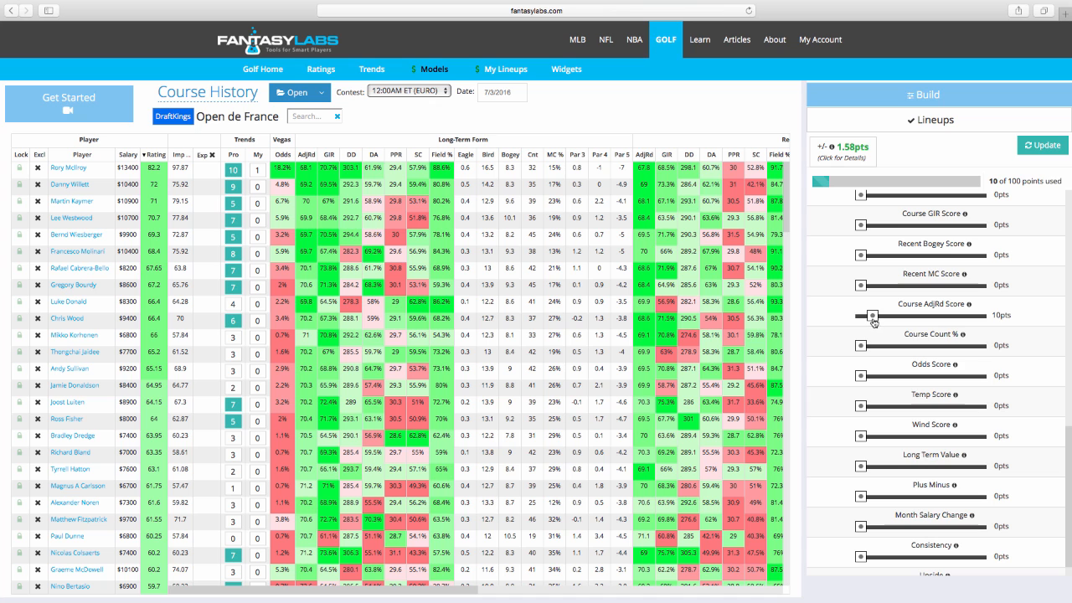
left_click_drag(873, 315, 833, 314)
Set the Course AdjRd Score weight to 100 points, update the model and view the players' Course Form columns.
scroll(922, 319, "up", 6)
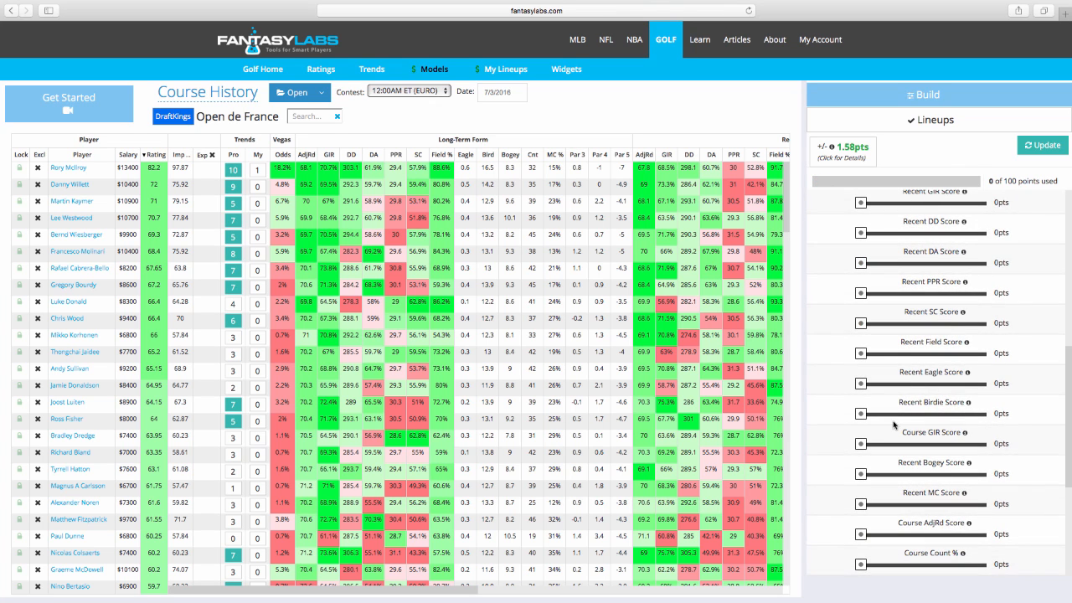
scroll(890, 480, "down", 2)
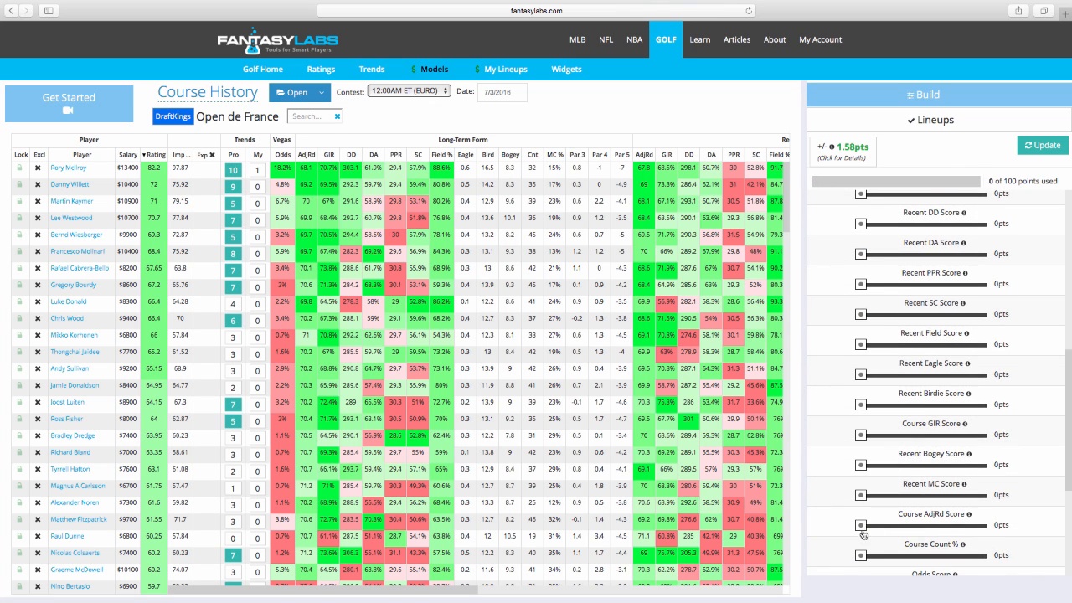
left_click_drag(860, 525, 1001, 525)
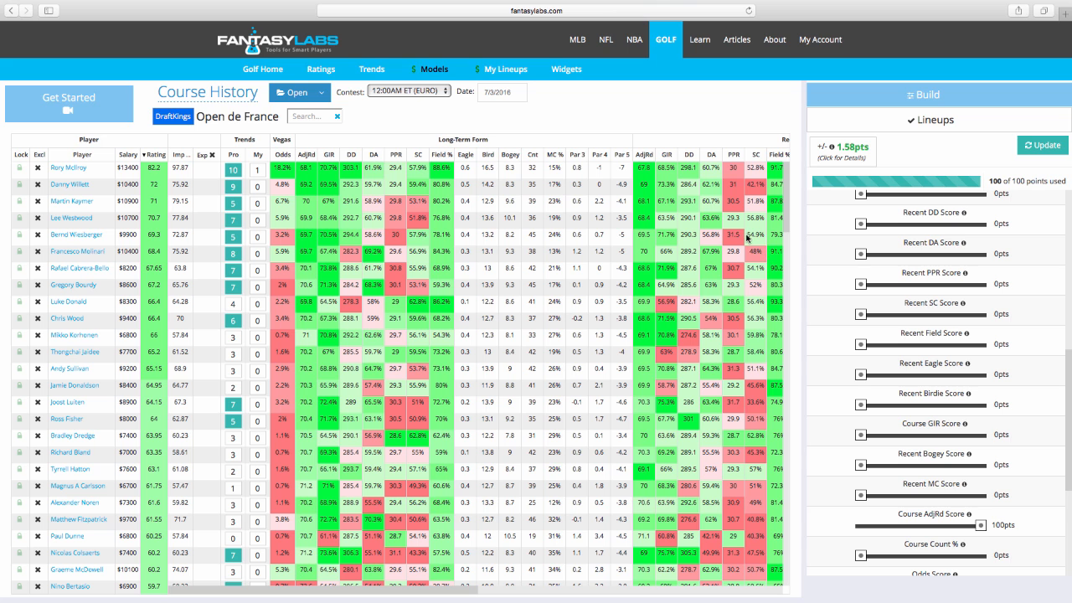
left_click_drag(415, 597, 614, 595)
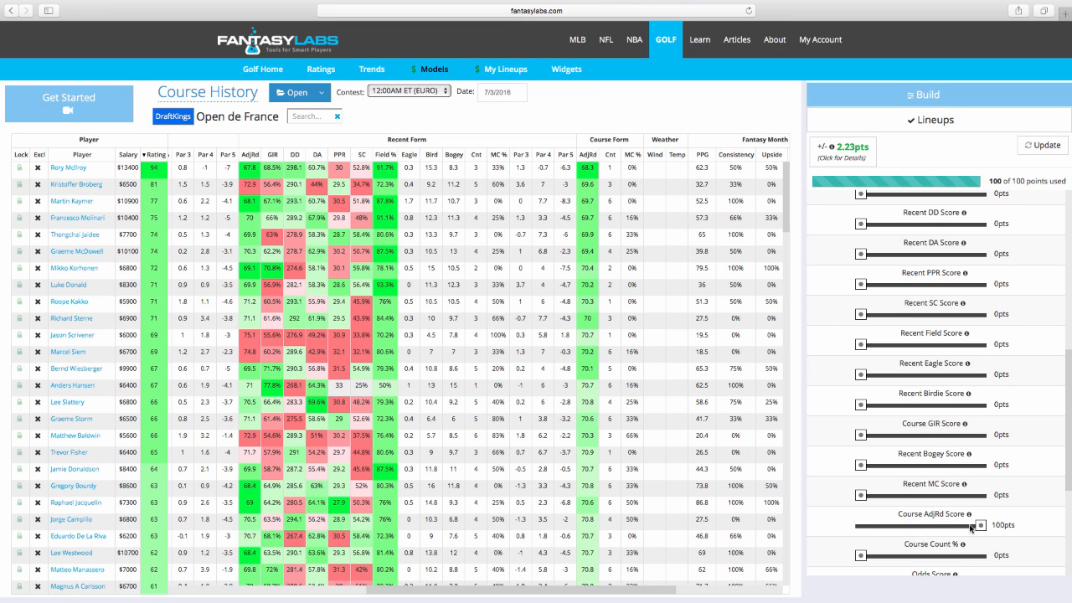
Set the Course AdjRd Score to 65 points and the Course Count % to 35 points, and update the model.
left_click_drag(980, 530, 941, 534)
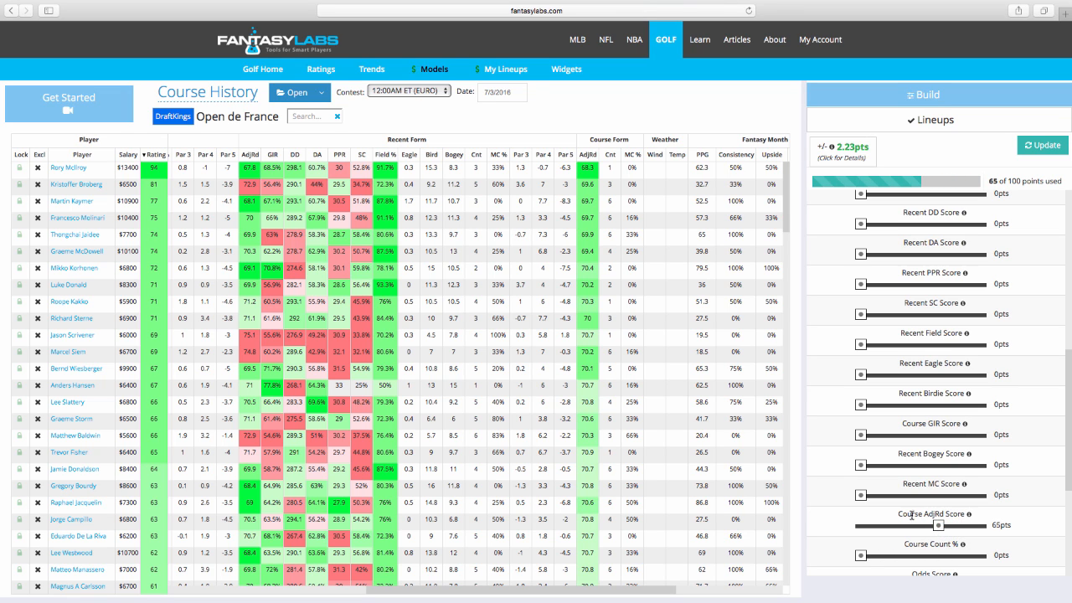
left_click_drag(861, 557, 925, 559)
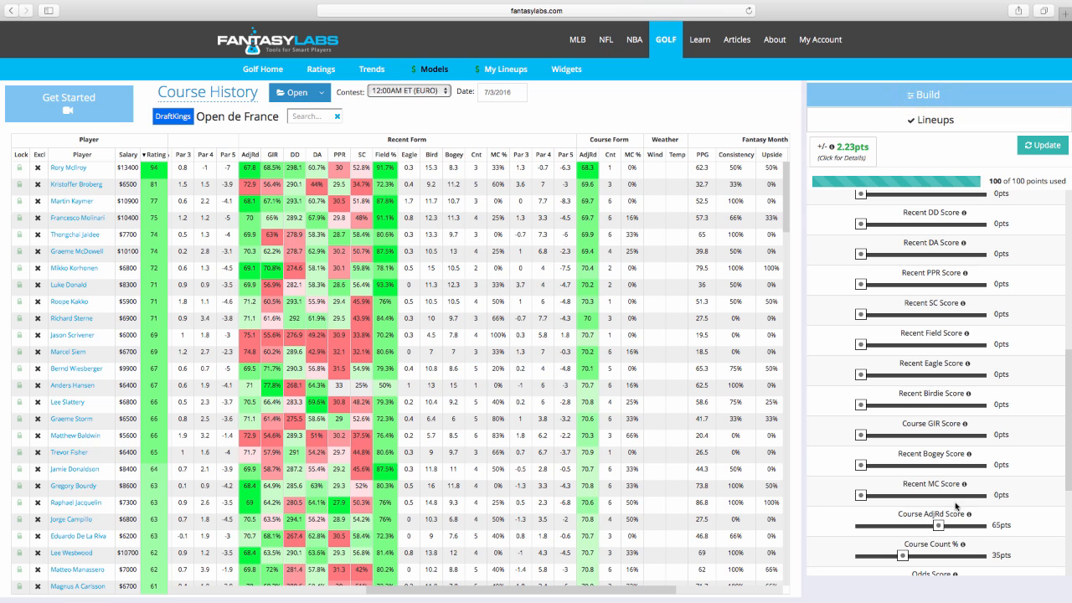
left_click(1043, 145)
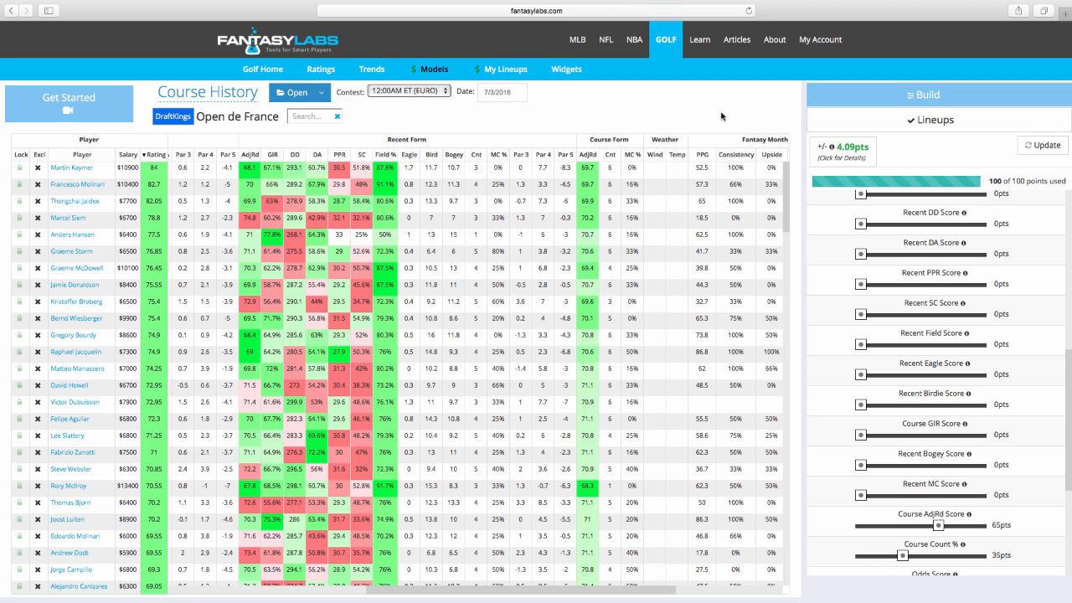
Switch the contest to the 6:00AM ET (PGA) Bridgestone Invitational and review Kyung-tae Kim's player card.
left_click(428, 98)
left_click(415, 107)
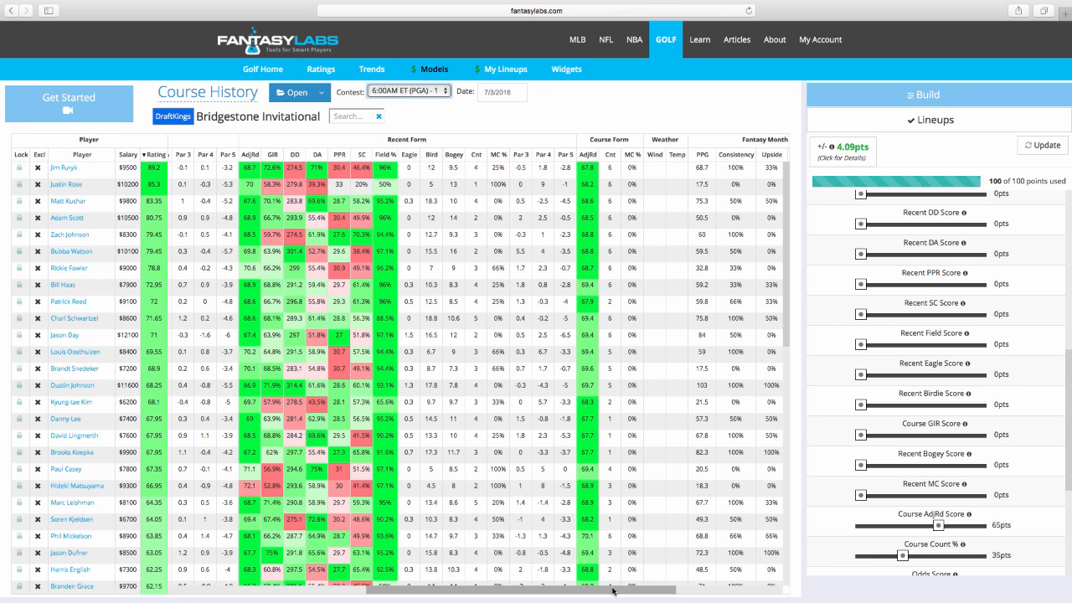
left_click_drag(612, 591, 268, 573)
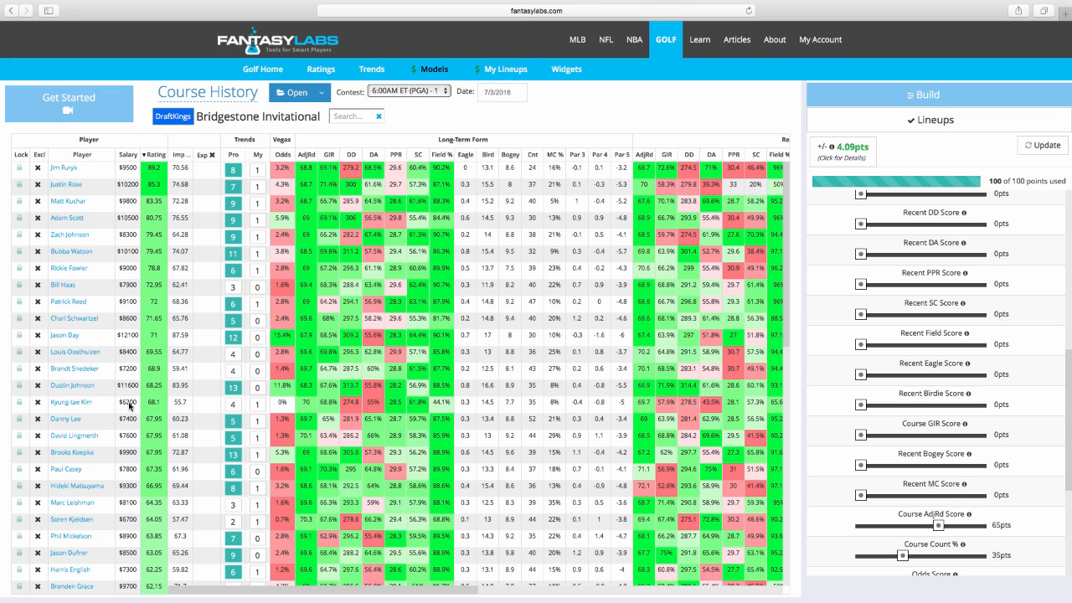
left_click(84, 405)
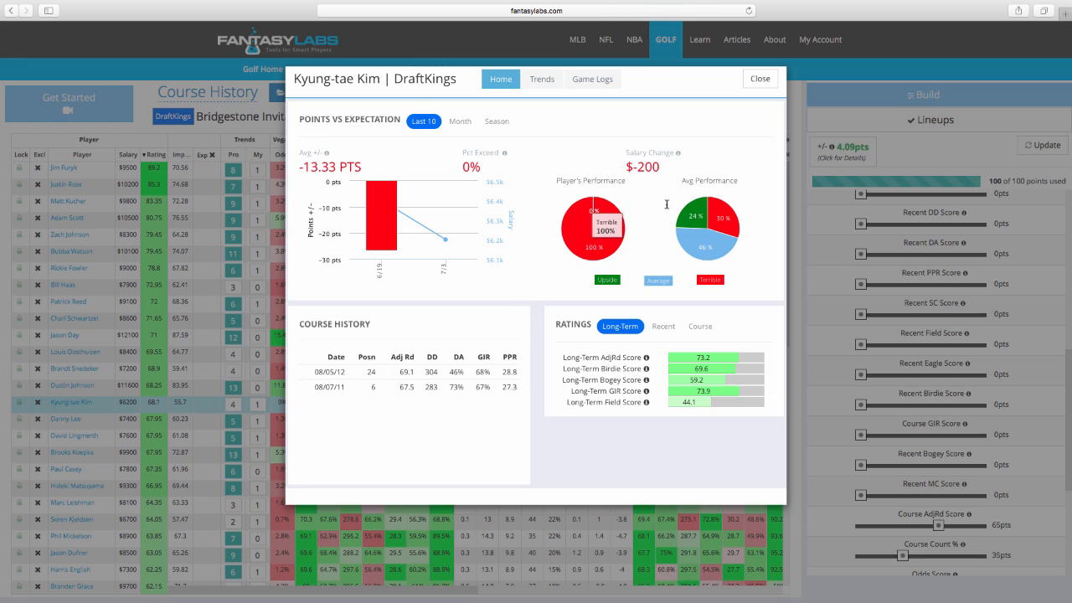
left_click(760, 79)
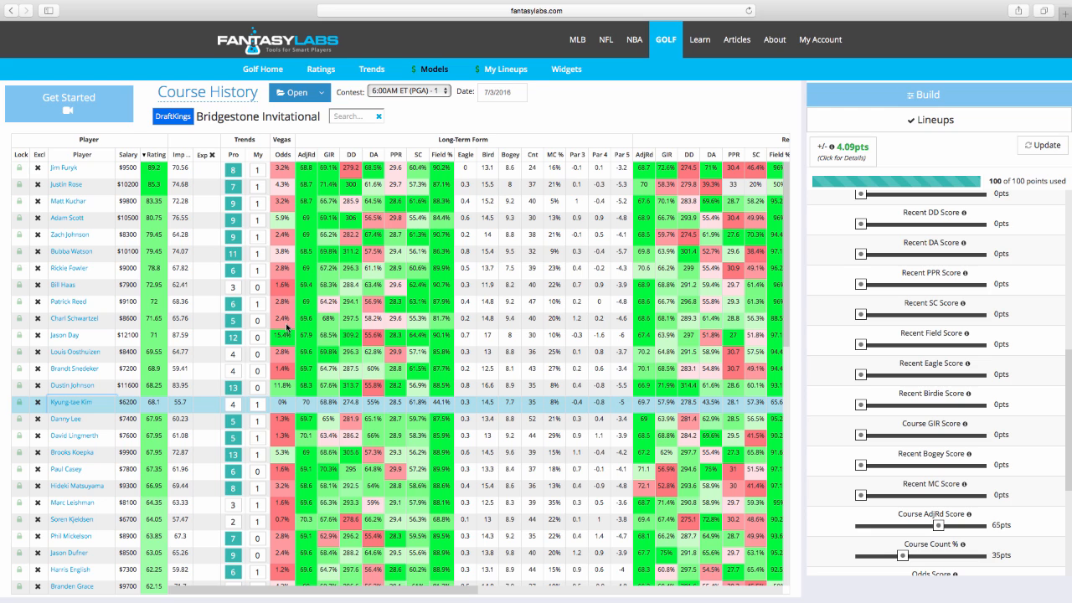
Set the model date to 6/26/2016 and check the model's +/- points and factor weights.
left_click(500, 94)
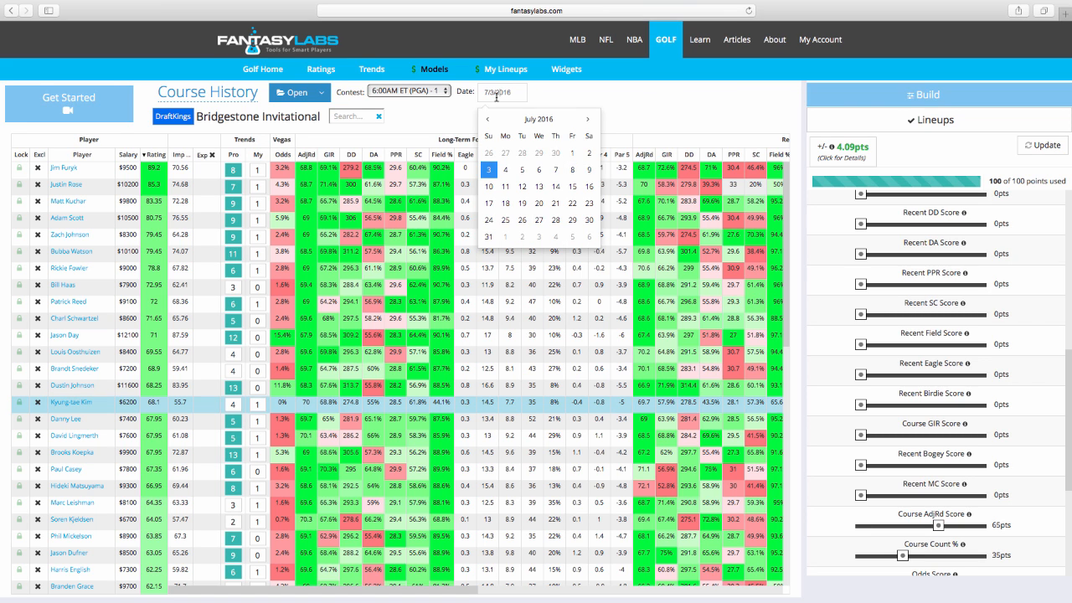
left_click(489, 156)
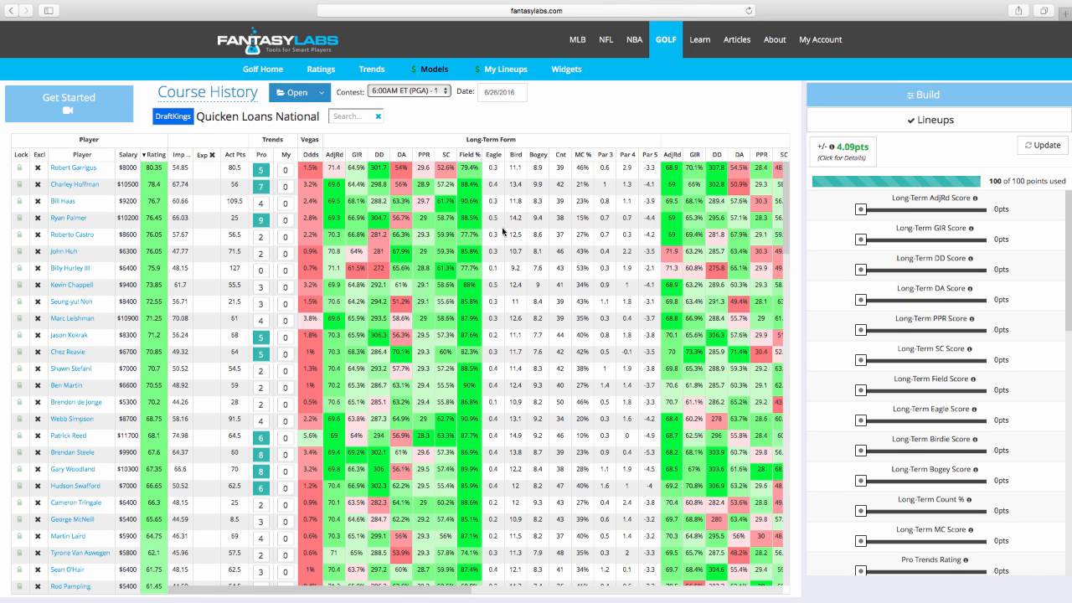
mouse_move(851, 159)
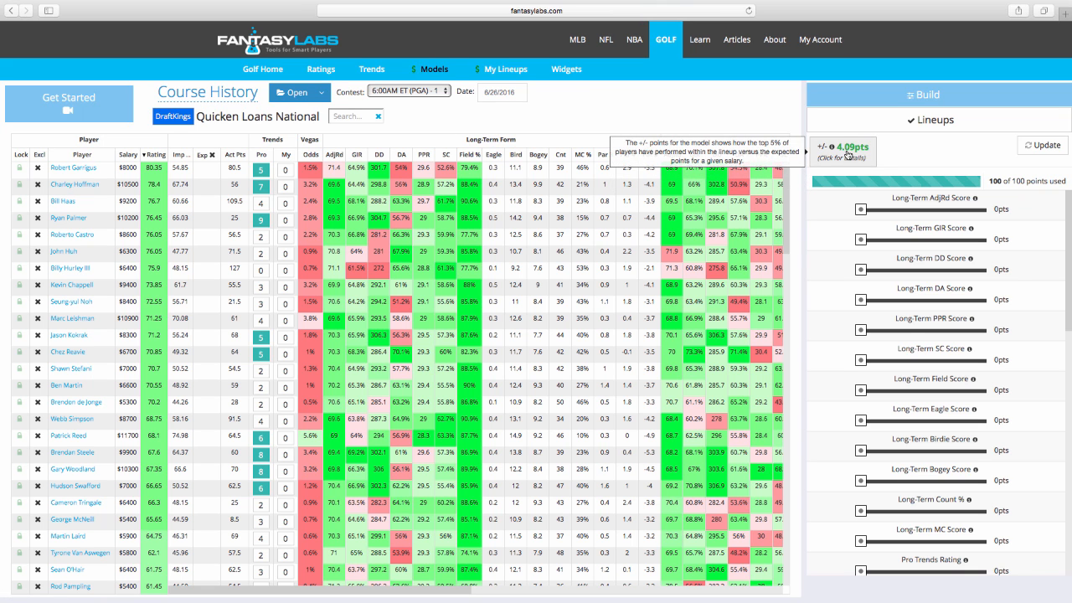
scroll(945, 446, "down", 4)
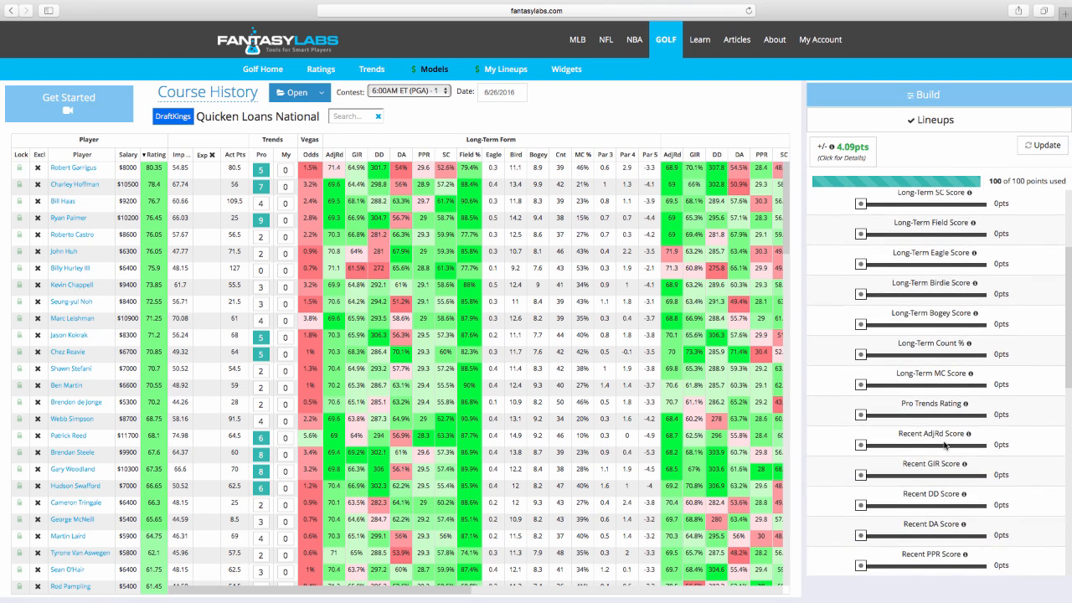
scroll(945, 446, "down", 10)
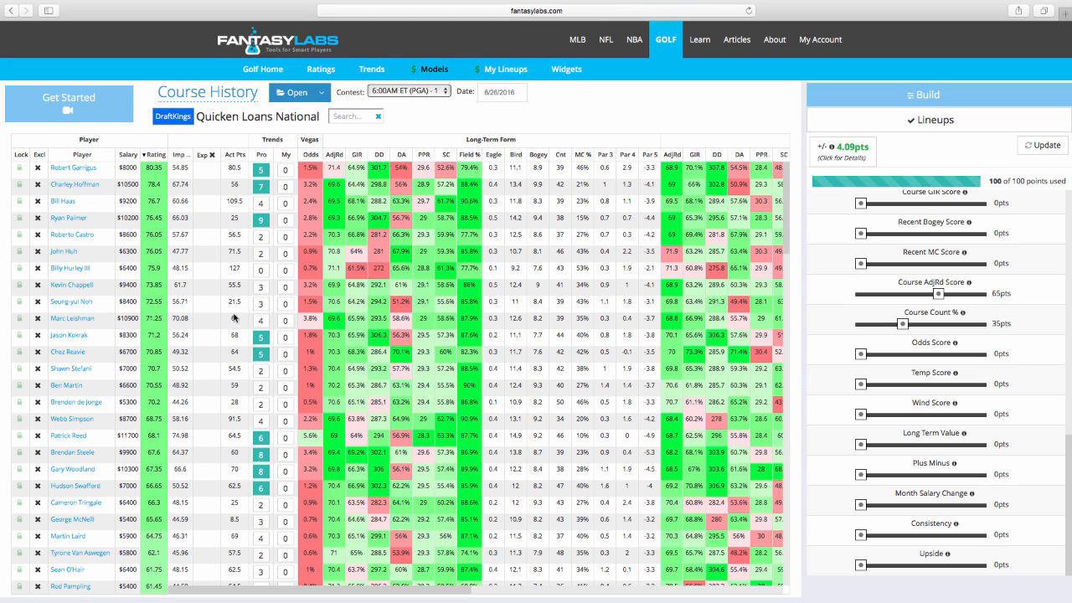
Examine Billy Hurley III's course history in his player card and return to the ratings table.
mouse_move(155, 158)
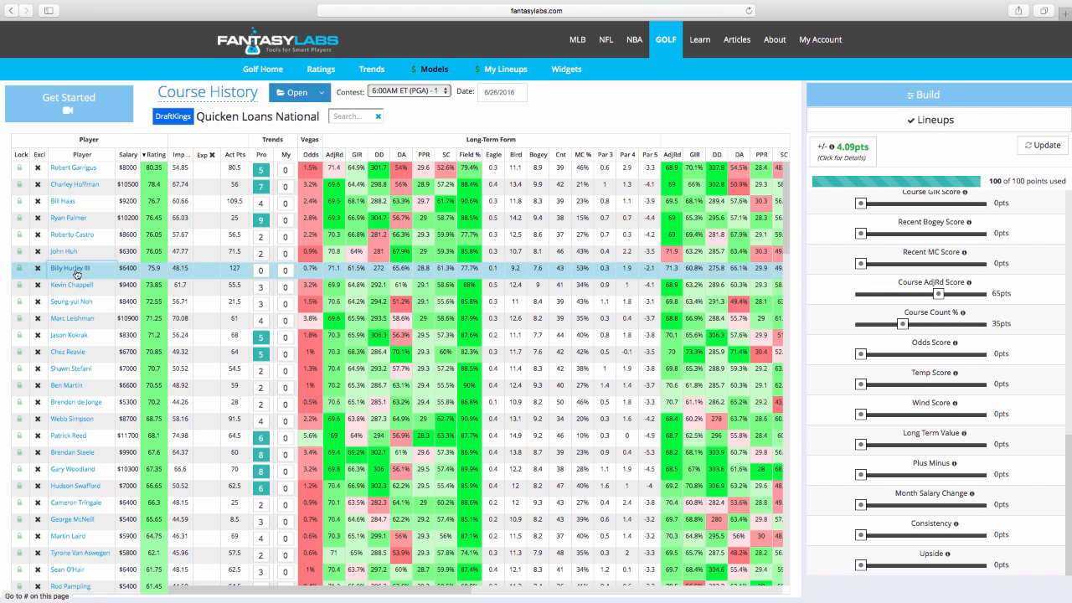
left_click(74, 268)
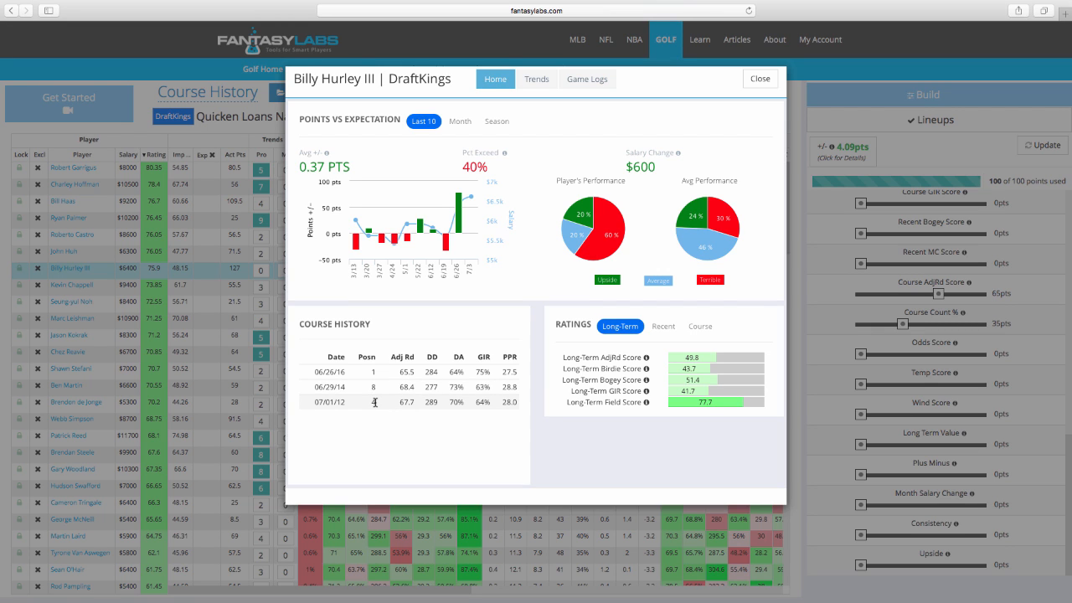
left_click(762, 86)
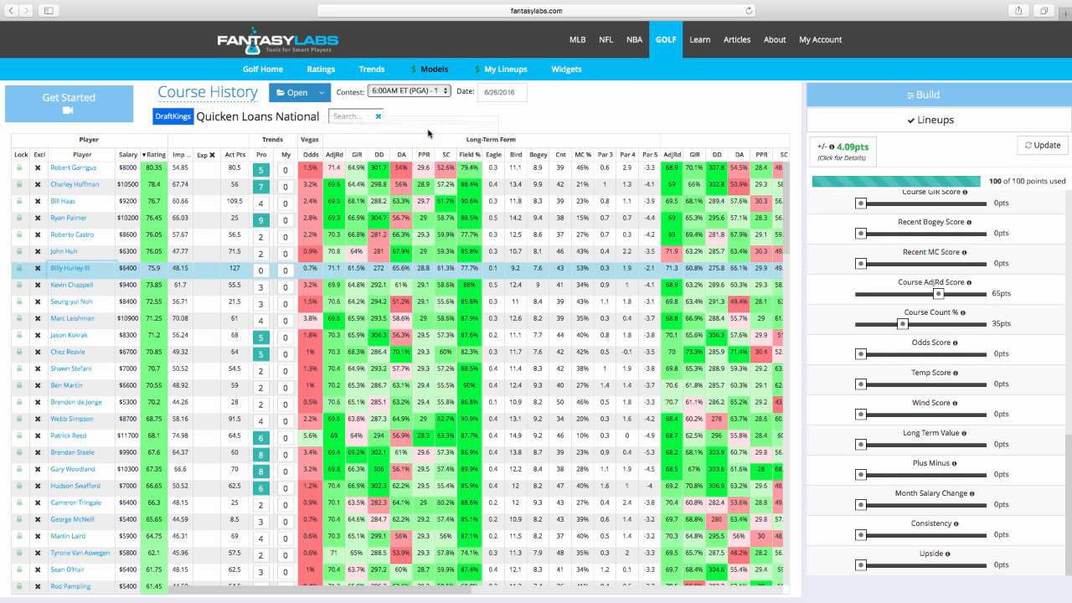
Open the CSURAM88 Model and switch its contest to the 6:00AM ET (PGA) event.
left_click(323, 92)
left_click(314, 134)
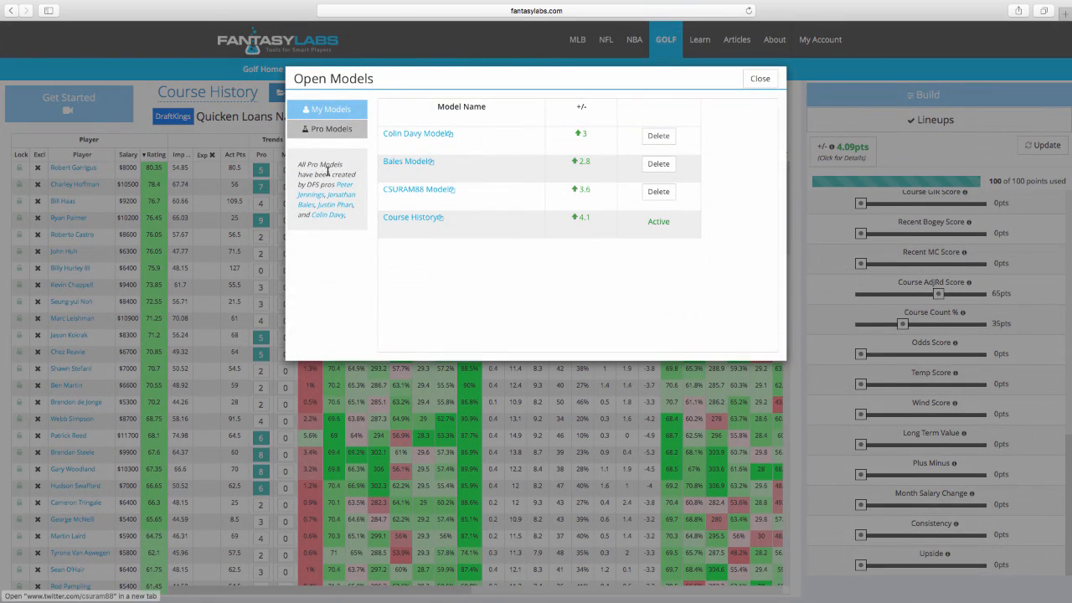
left_click(415, 195)
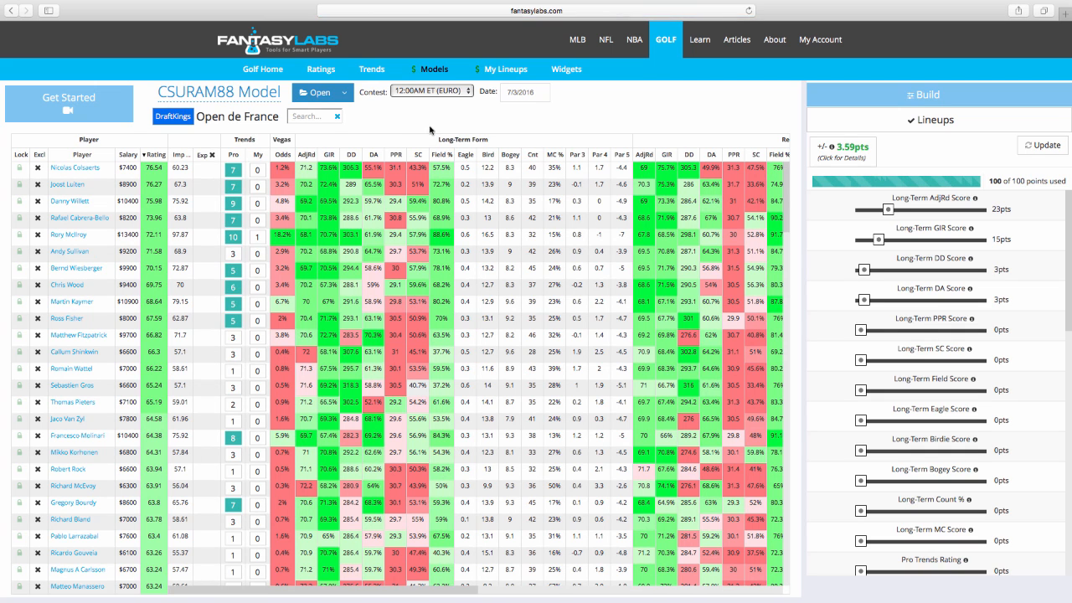
left_click(462, 92)
left_click(362, 213)
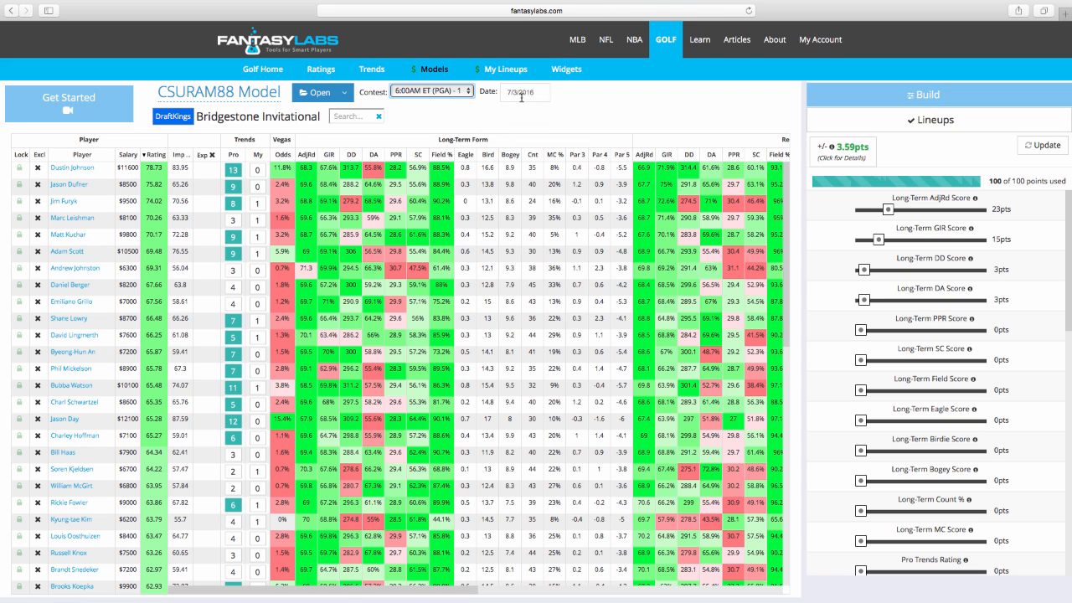
Open the saved Course History model and switch its contest to the 6:00AM ET (PGA) event to view its ratings.
left_click(345, 94)
left_click(323, 137)
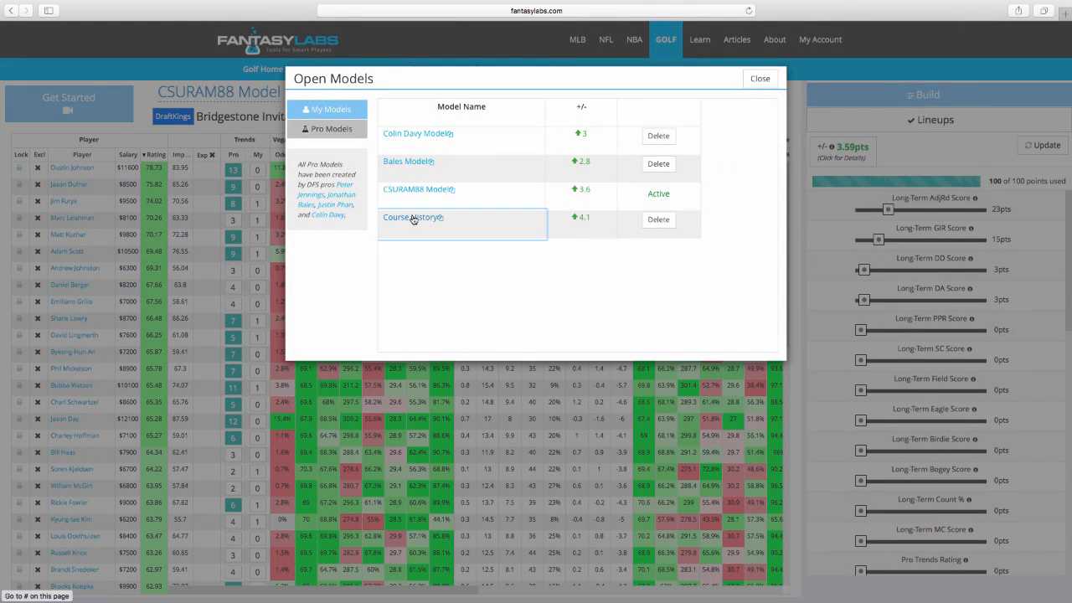
left_click(412, 217)
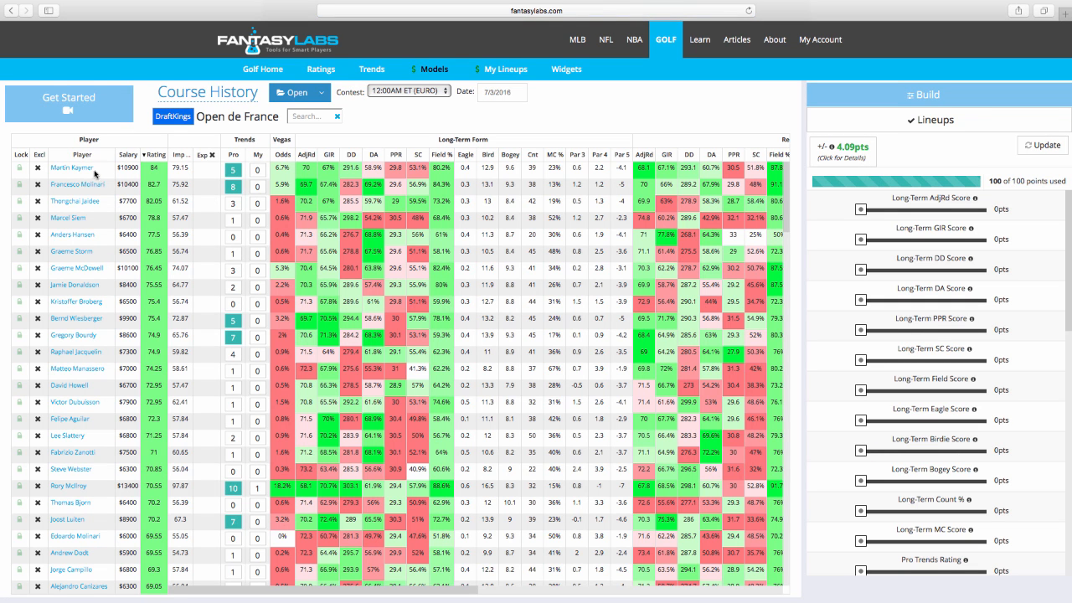
left_click(403, 90)
key("Return")
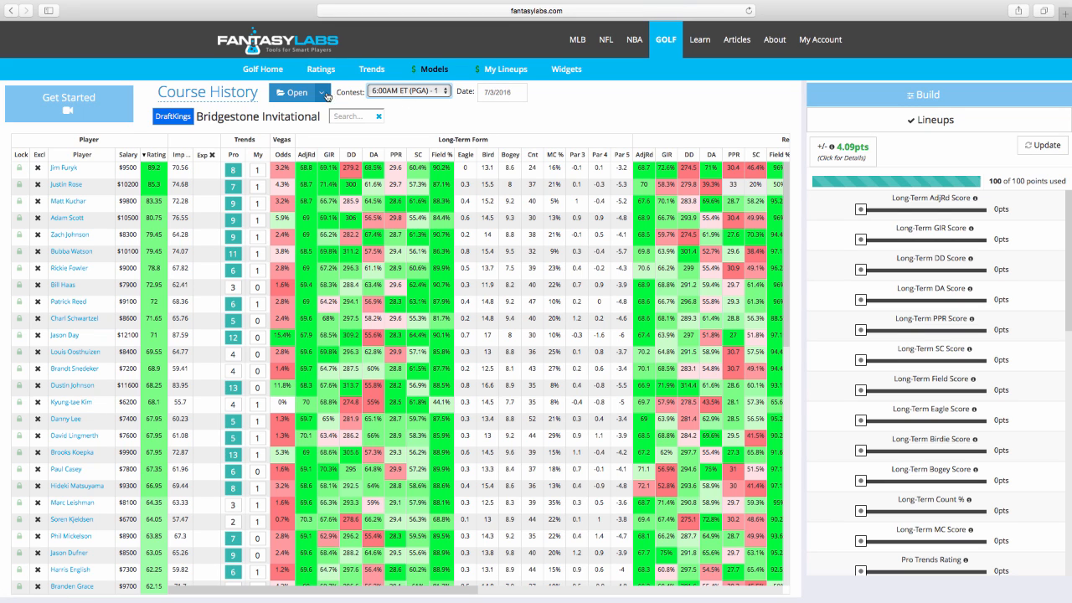
Return to the CSURAM88 Model and set its contest to the 6:00AM ET (PGA) event to compare its ratings.
left_click(319, 100)
left_click(300, 137)
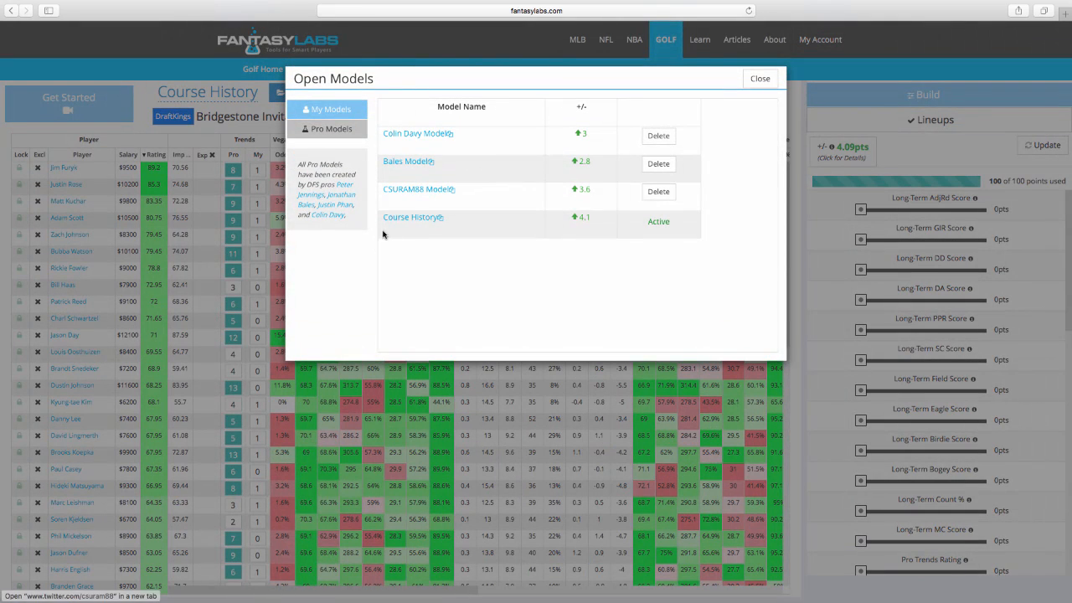
left_click(413, 193)
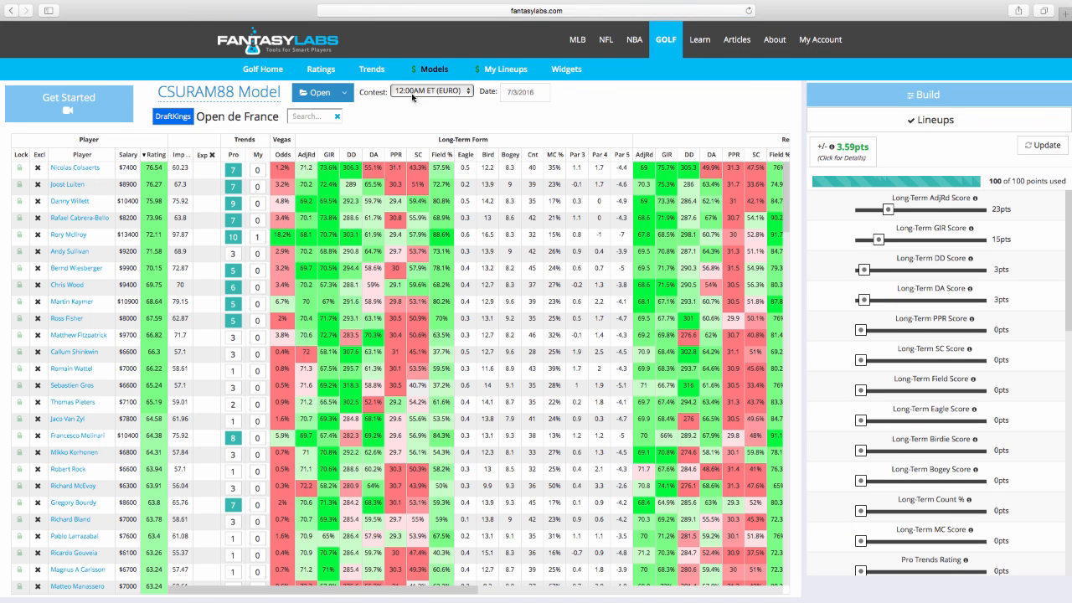
left_click(413, 93)
left_click(412, 101)
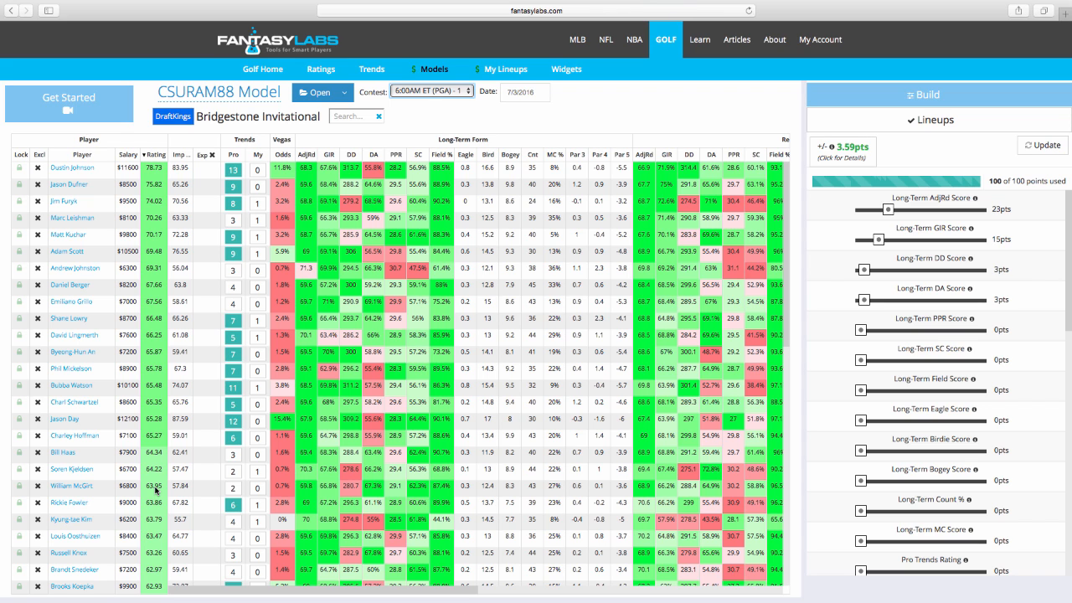
left_click(882, 7)
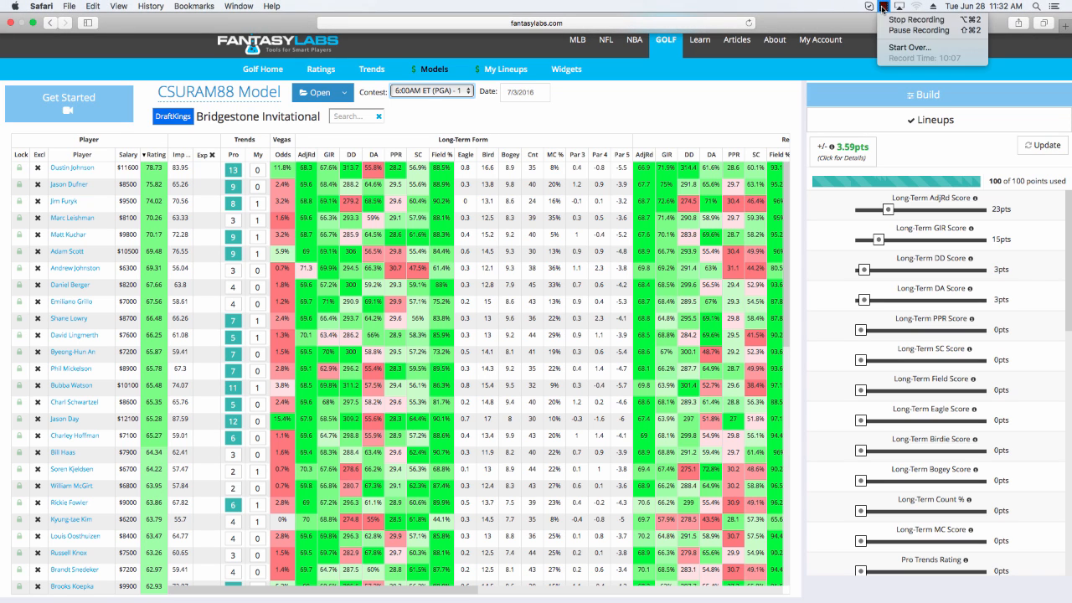